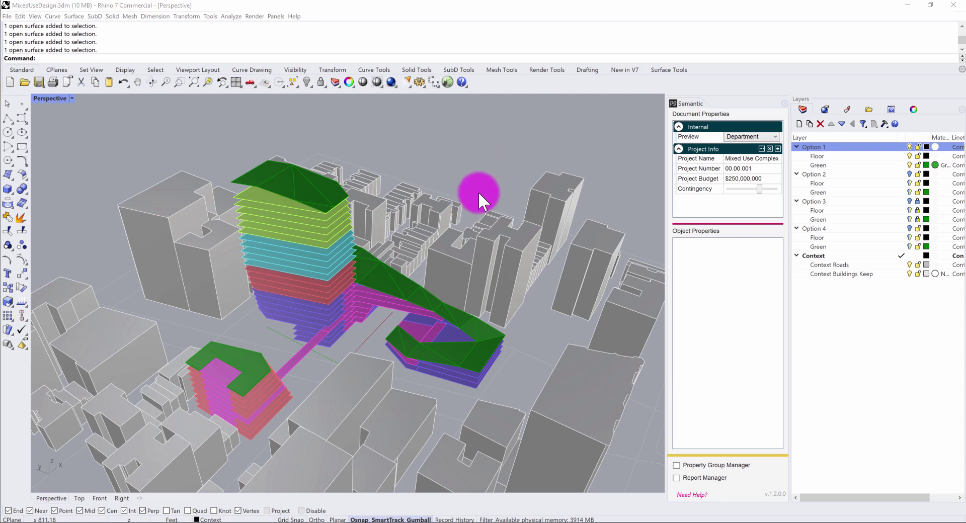
Orbit the Perspective view and preview Option 1, 2 and 3 massings in turn, ending with Option 1 shown
{"action": "left_click_drag", "start_coordinate": [496, 213], "coordinate": [231, 191]}
{"action": "scroll", "coordinate": [226, 173], "scroll_direction": "up", "scroll_amount": 2}
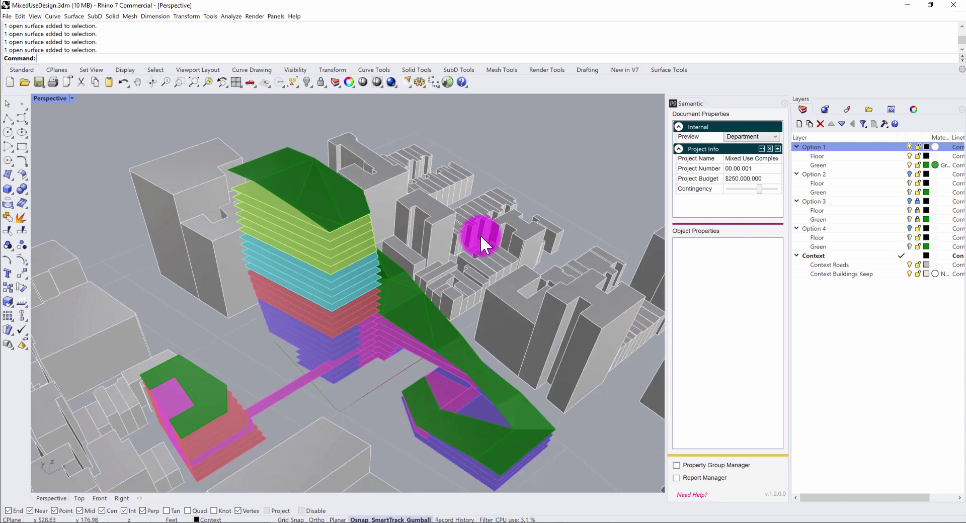
{"action": "left_click", "coordinate": [909, 147]}
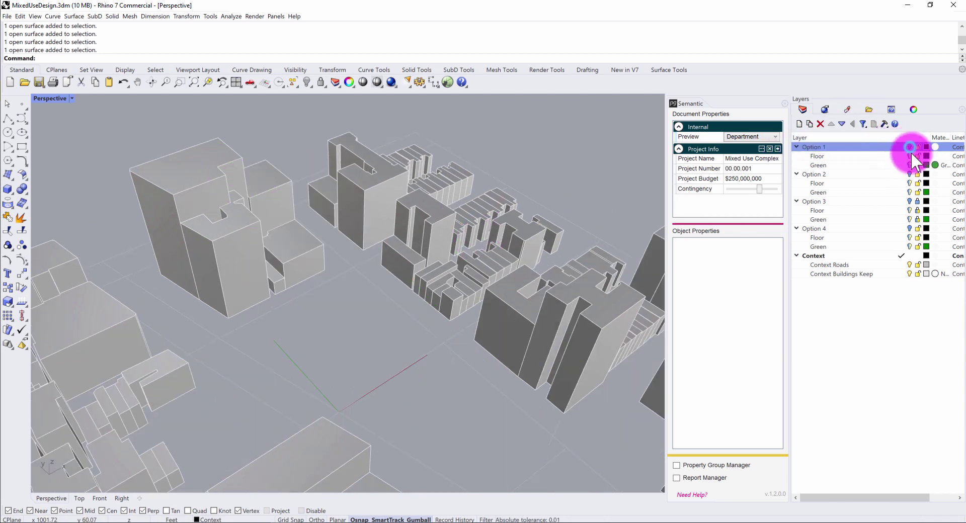
{"action": "left_click", "coordinate": [910, 173]}
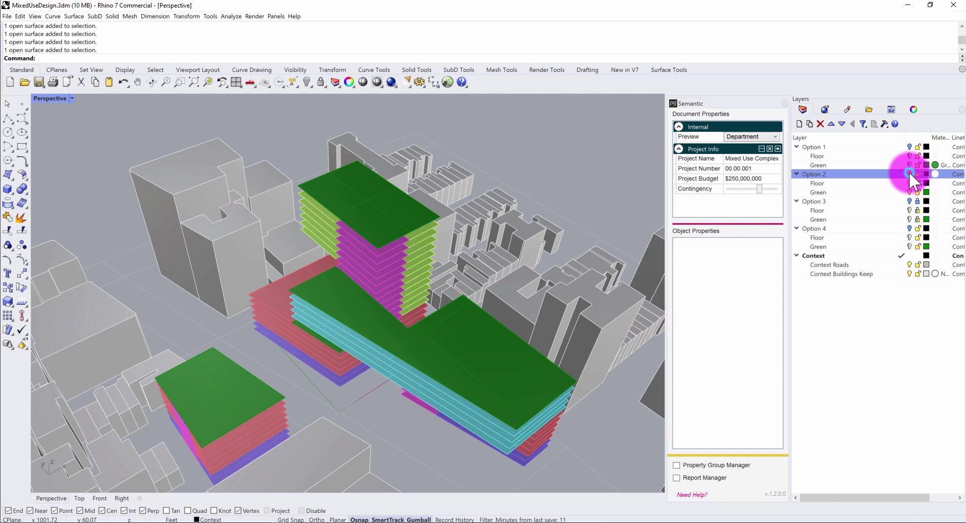
{"action": "left_click", "coordinate": [910, 174]}
{"action": "left_click", "coordinate": [908, 200]}
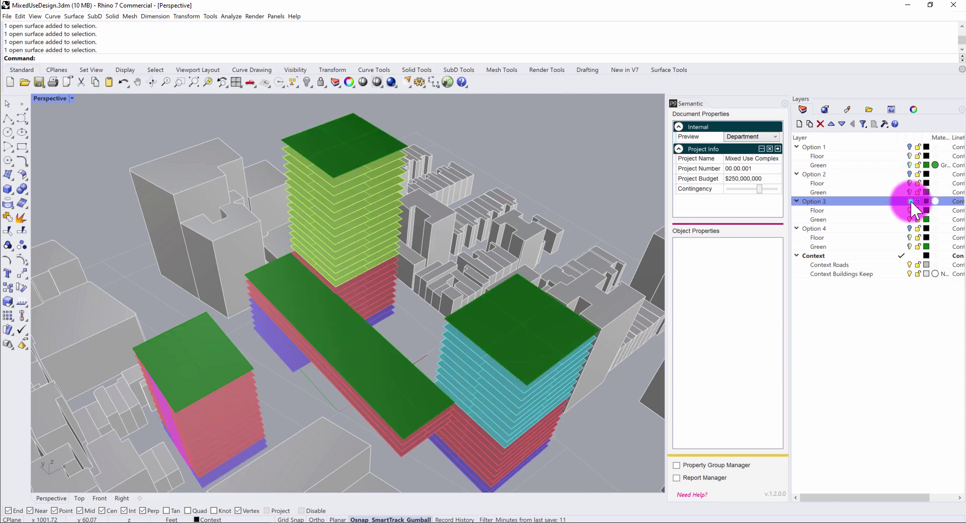
{"action": "left_click", "coordinate": [910, 201]}
{"action": "left_click", "coordinate": [910, 146]}
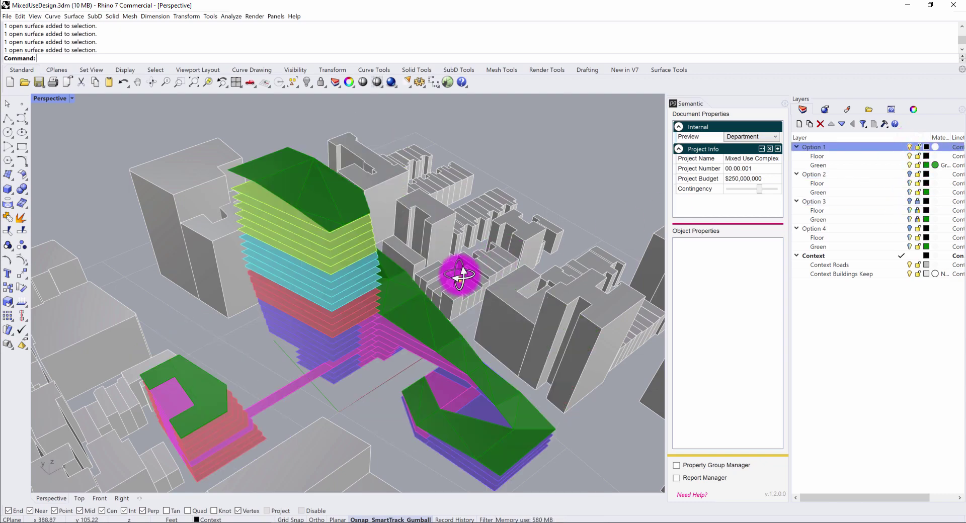
{"action": "left_click_drag", "start_coordinate": [455, 274], "coordinate": [334, 258]}
Select a floor slab and list its Design Option choices, Option 1 to Option 4
{"action": "left_click", "coordinate": [331, 251]}
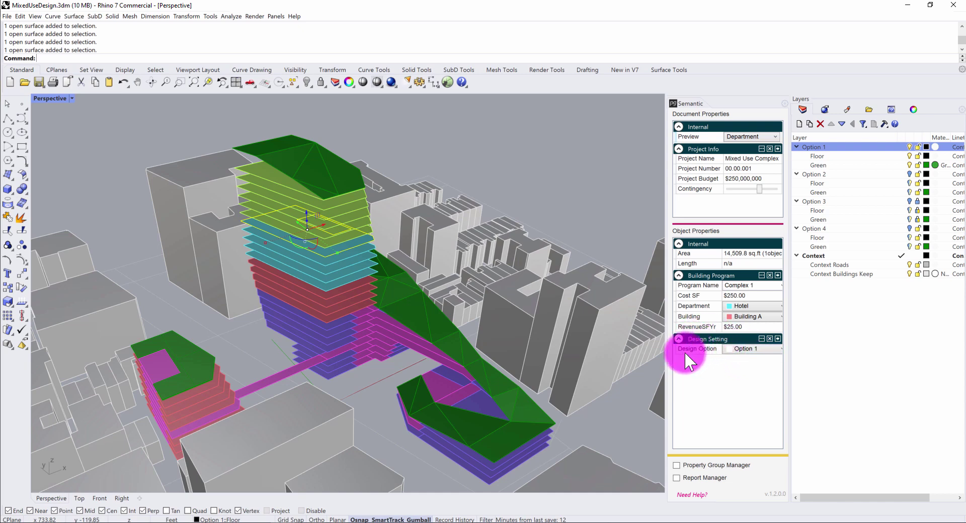
{"action": "left_click", "coordinate": [748, 348]}
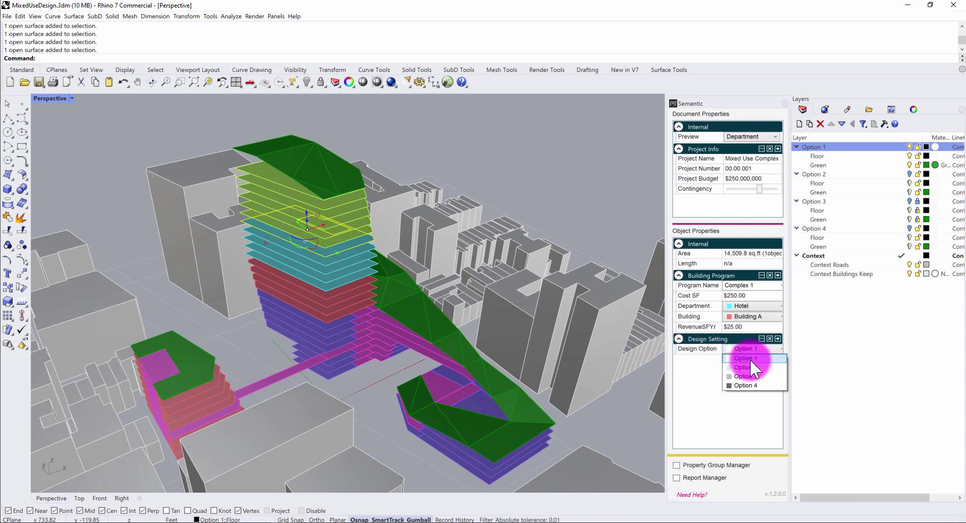
Leave the slab on Option 1, enable Report Manager, and open the Itemized Object Data report
{"action": "left_click", "coordinate": [701, 377]}
{"action": "left_click", "coordinate": [676, 477]}
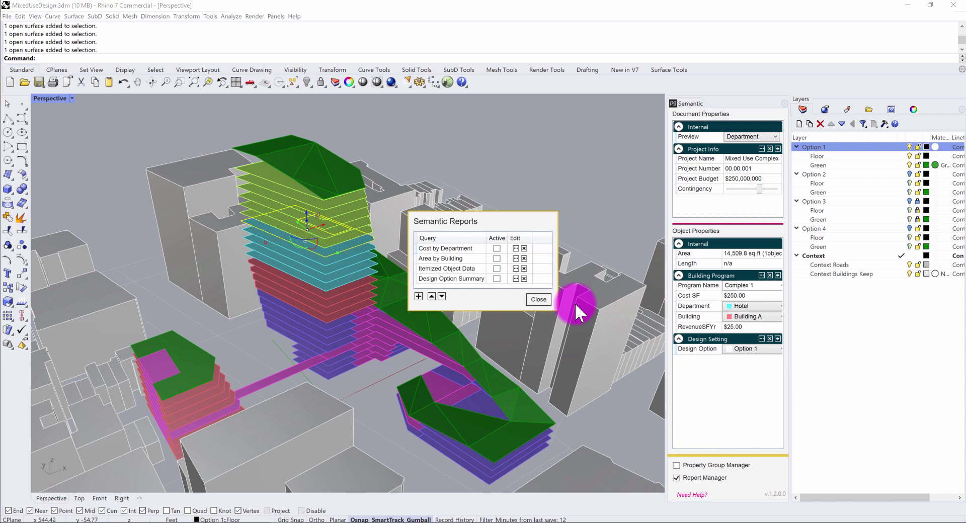
{"action": "left_click", "coordinate": [497, 268]}
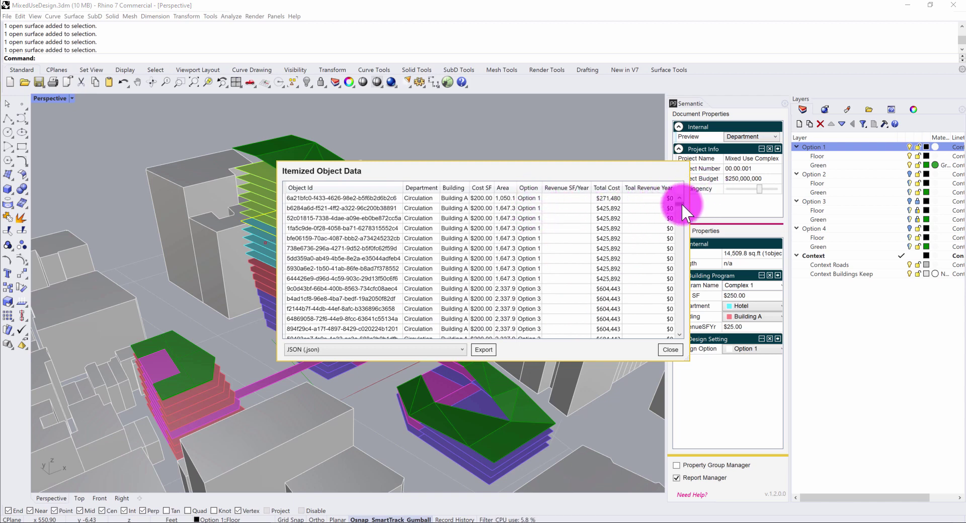
{"action": "mouse_move", "coordinate": [681, 204]}
{"action": "left_mouse_down"}
{"action": "mouse_move", "coordinate": [675, 234]}
{"action": "mouse_move", "coordinate": [676, 189]}
{"action": "left_mouse_up"}
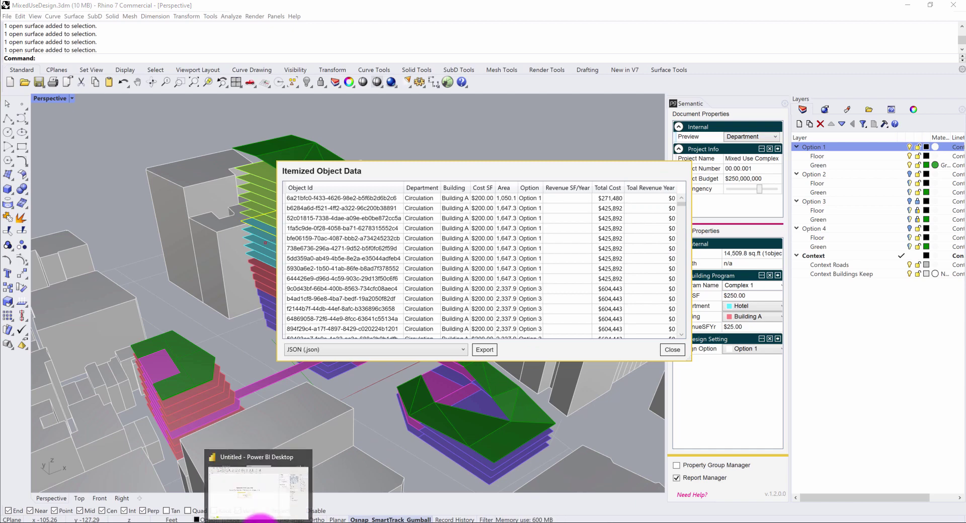
In Power BI, add the Proving Ground Rhino visual and center it on the canvas
{"action": "left_click", "coordinate": [256, 519]}
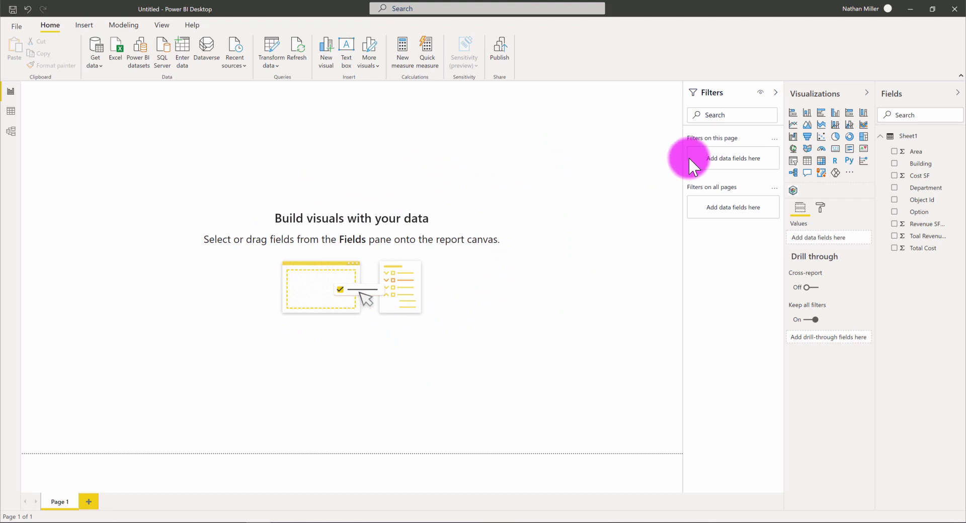
{"action": "left_click", "coordinate": [793, 194]}
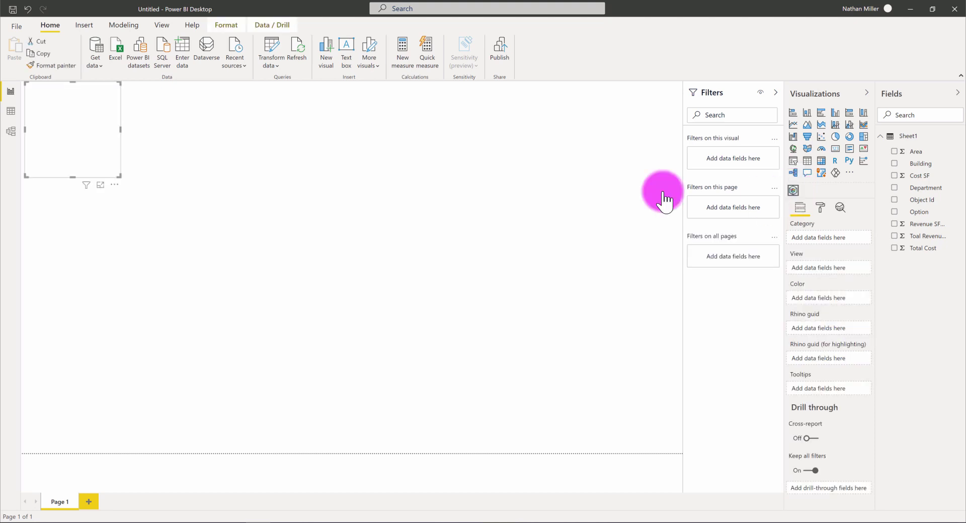
{"action": "left_click_drag", "start_coordinate": [129, 190], "coordinate": [567, 420]}
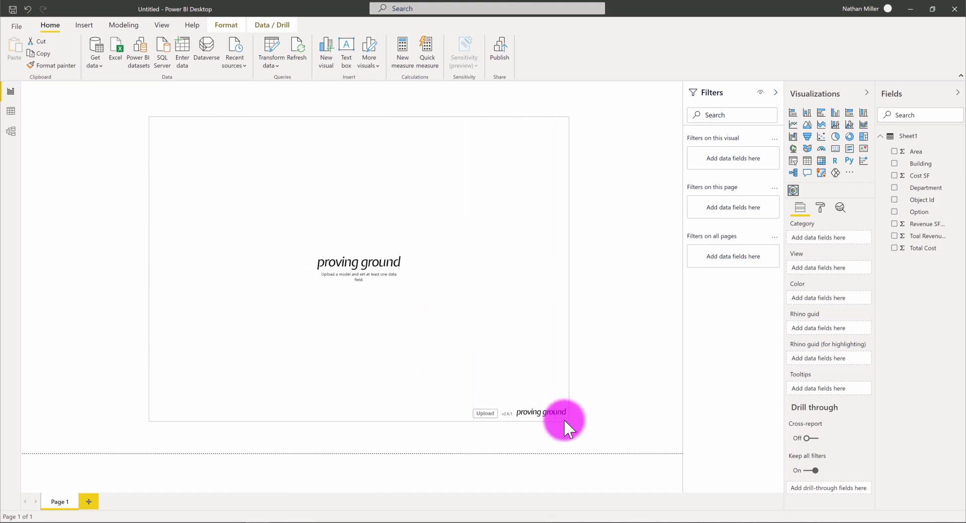
Upload the MixedUseDesign.3dm model into the Proving Ground visual
{"action": "left_click", "coordinate": [482, 413]}
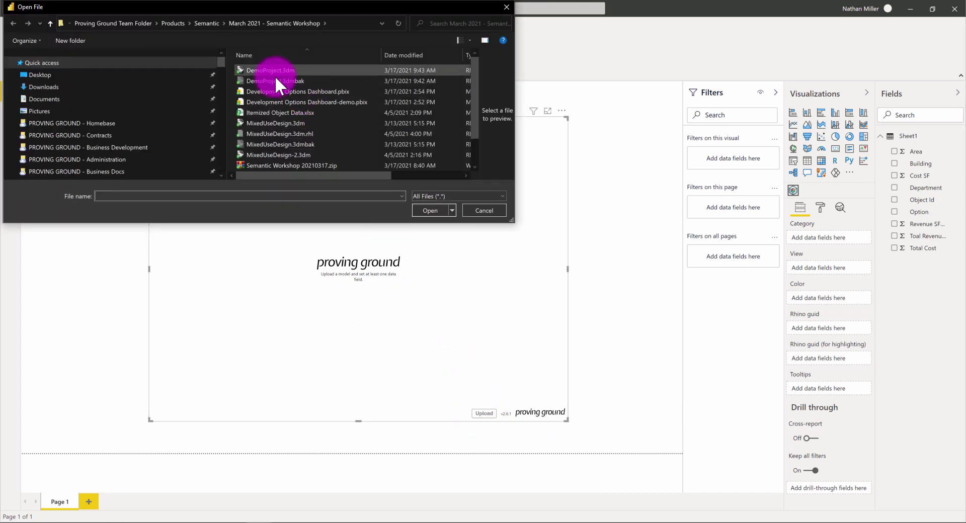
{"action": "left_click", "coordinate": [274, 122]}
{"action": "left_click", "coordinate": [430, 210]}
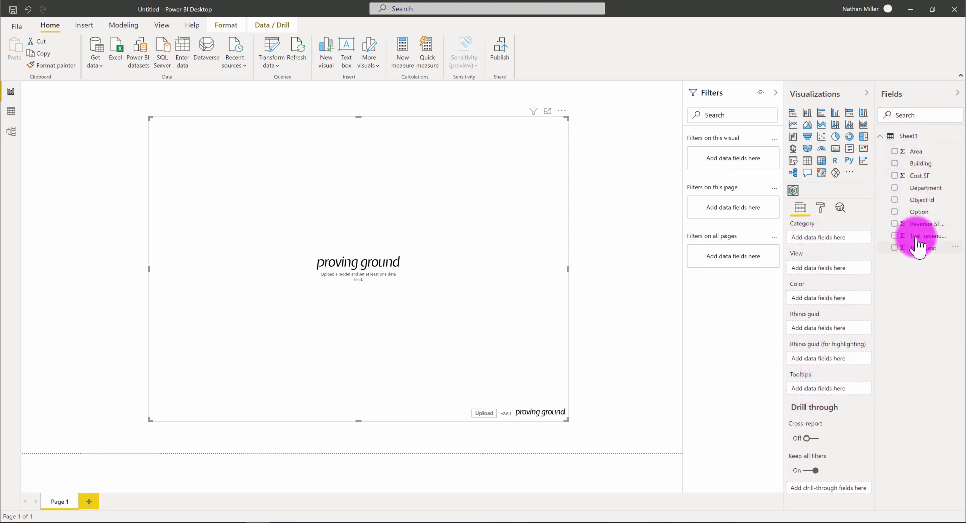
{"action": "left_click", "coordinate": [14, 112]}
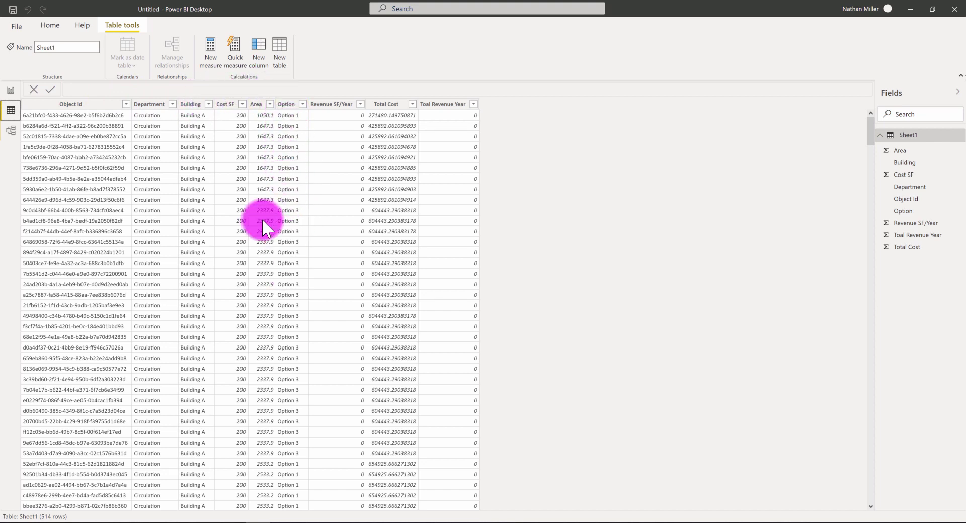
{"action": "left_click", "coordinate": [10, 90]}
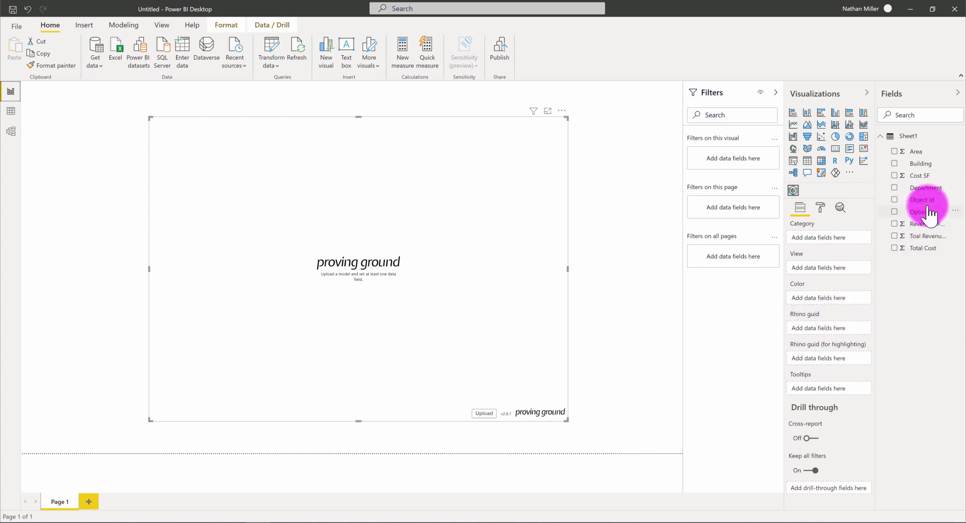
Assign Object Id as the Rhino guid, orbit the rendered massing, and enlarge the visual
{"action": "left_click_drag", "start_coordinate": [929, 201], "coordinate": [841, 326]}
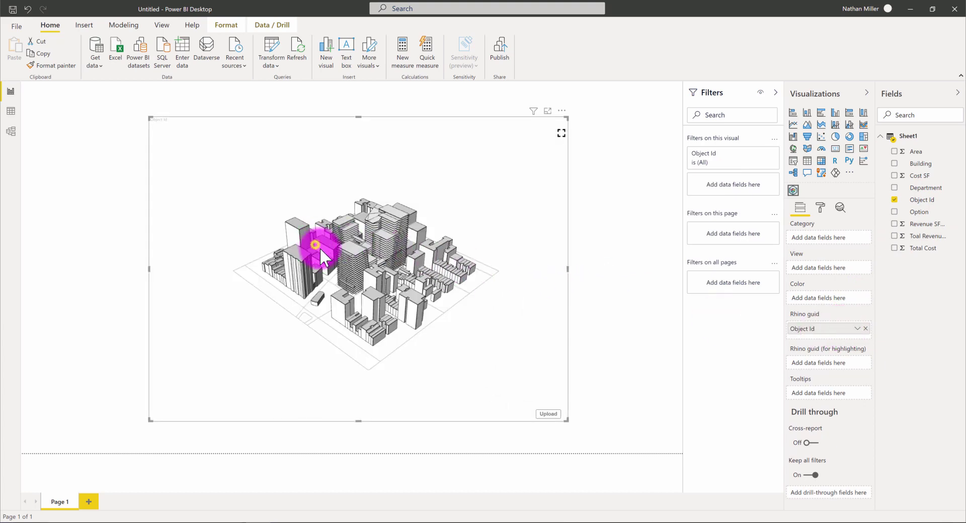
{"action": "left_click_drag", "start_coordinate": [319, 247], "coordinate": [356, 265]}
{"action": "scroll", "coordinate": [337, 224], "scroll_direction": "up", "scroll_amount": 5}
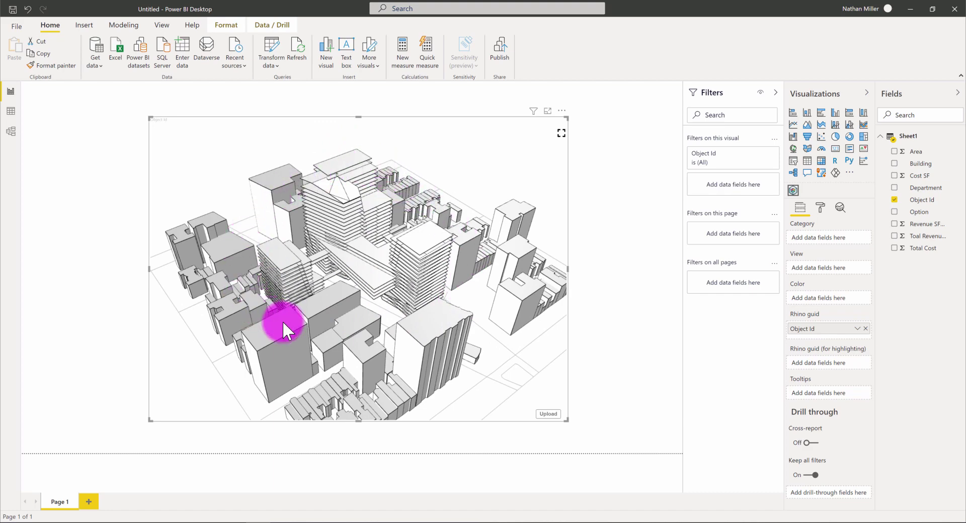
{"action": "left_click_drag", "start_coordinate": [444, 230], "coordinate": [249, 242]}
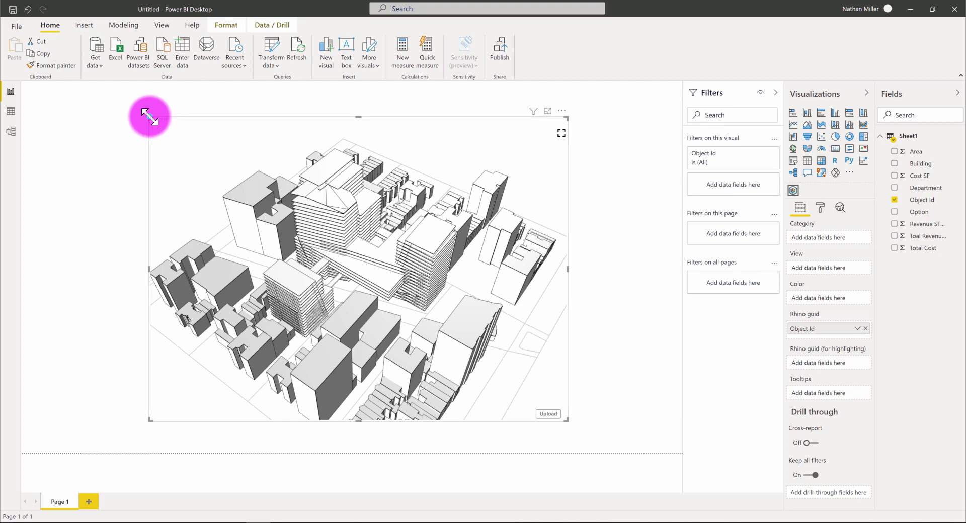
{"action": "left_click_drag", "start_coordinate": [143, 109], "coordinate": [129, 94]}
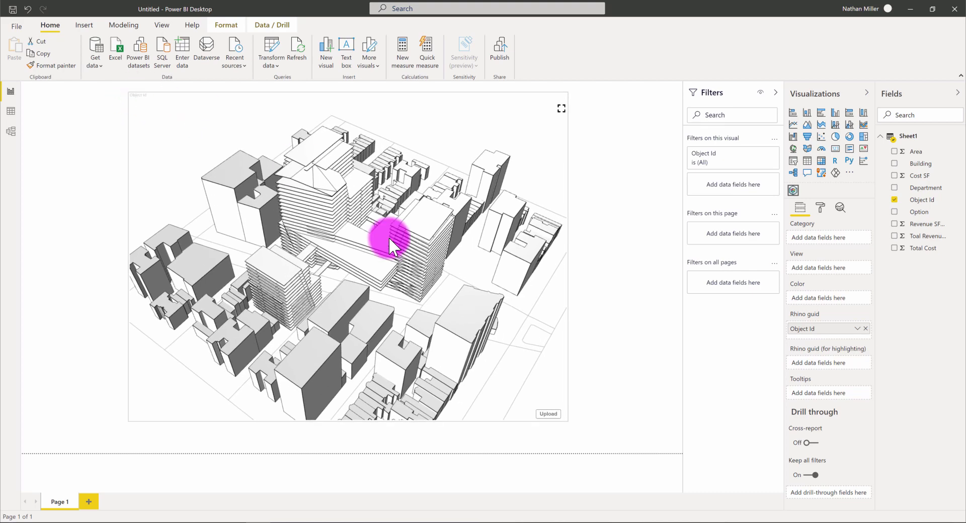
{"action": "left_click_drag", "start_coordinate": [567, 420], "coordinate": [584, 436]}
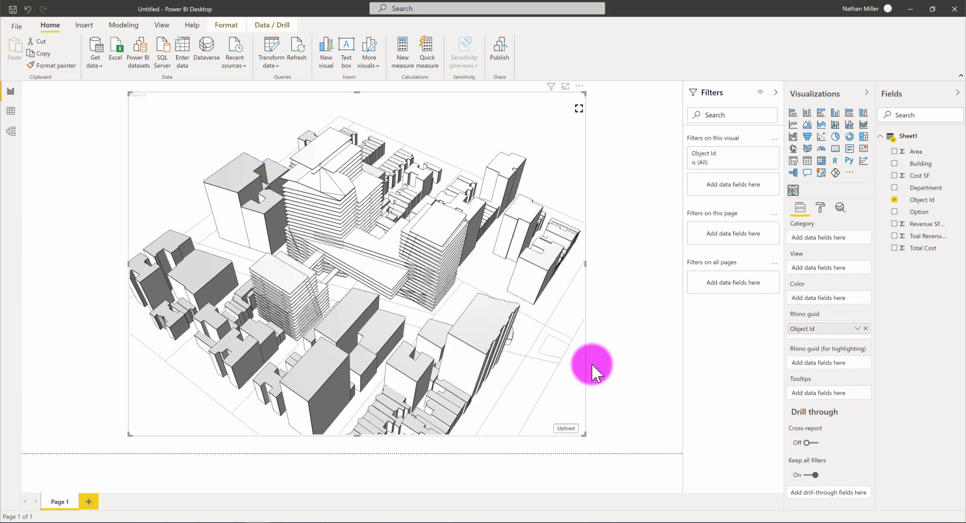
{"action": "left_click", "coordinate": [544, 272]}
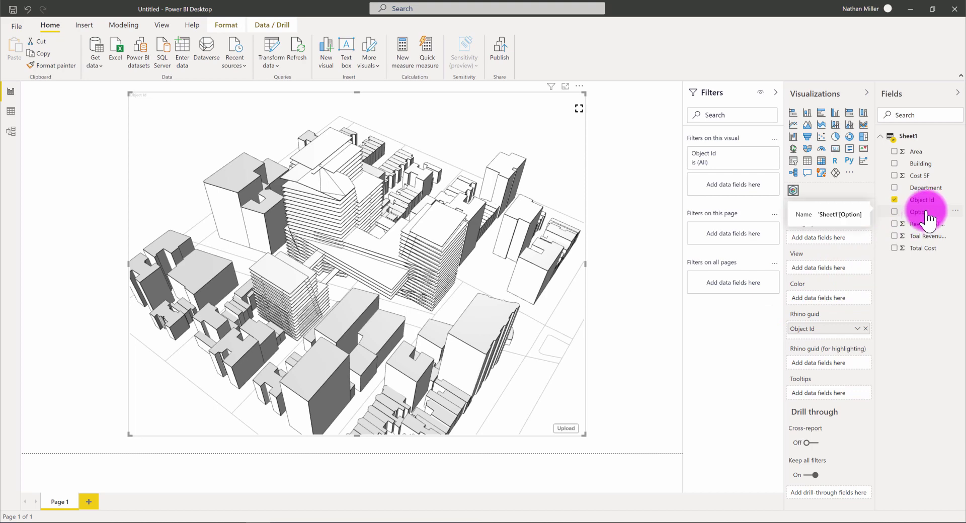
Put Option in the View well for four option views, then orbit them to a top-down angle
{"action": "left_click_drag", "start_coordinate": [925, 215], "coordinate": [836, 277]}
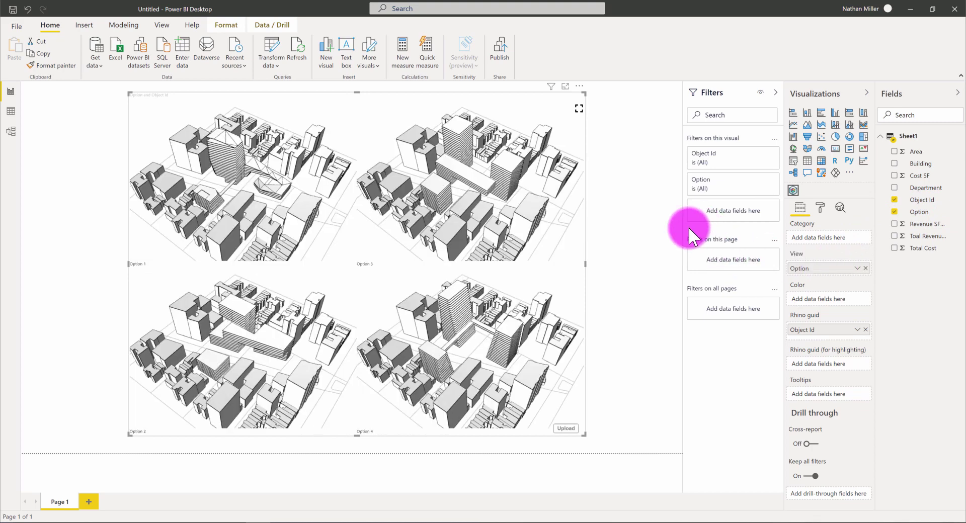
{"action": "left_click_drag", "start_coordinate": [293, 226], "coordinate": [240, 176]}
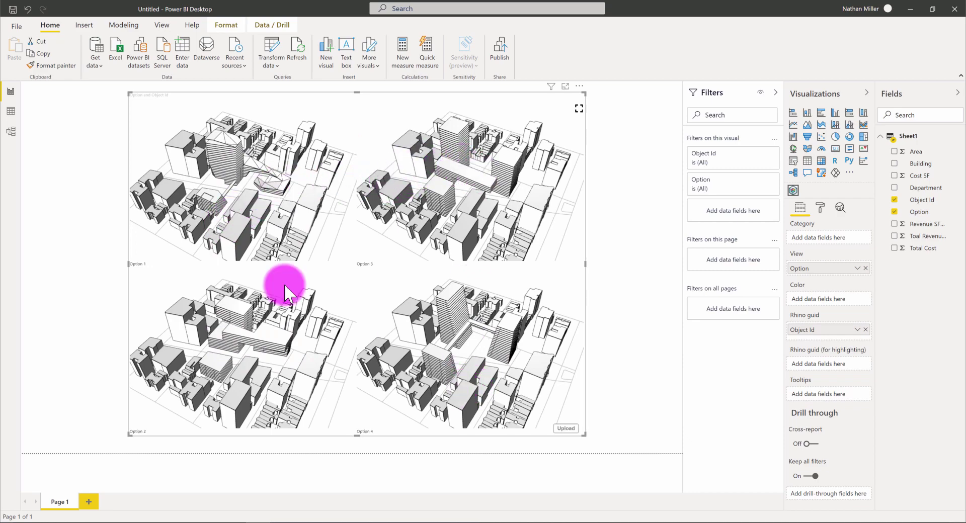
{"action": "left_click_drag", "start_coordinate": [231, 204], "coordinate": [261, 199]}
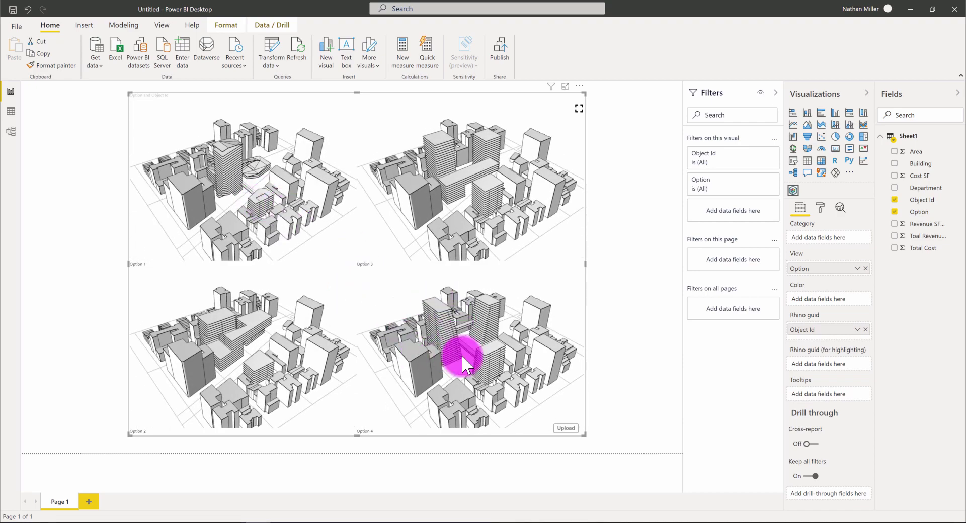
{"action": "left_click_drag", "start_coordinate": [349, 183], "coordinate": [295, 145]}
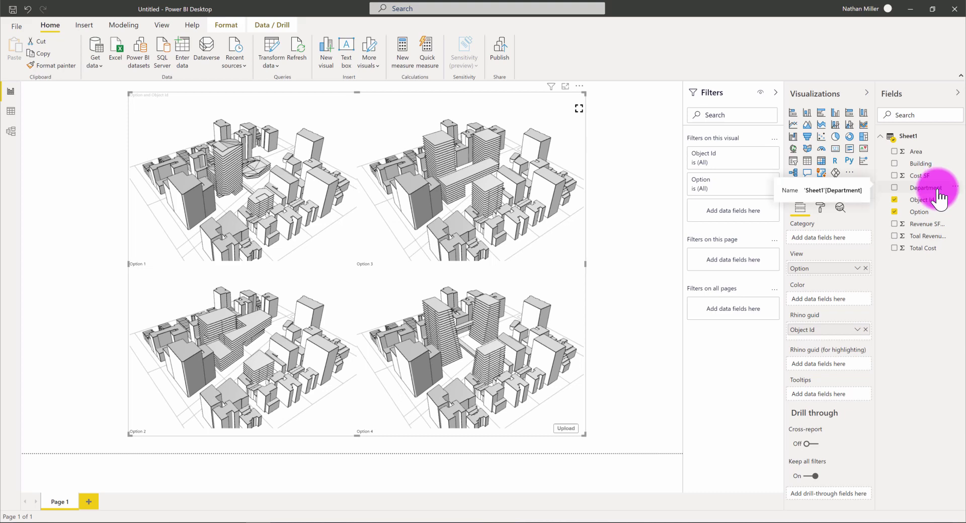
Color floors by Department as Category, then zoom and orbit the four option views
{"action": "left_click_drag", "start_coordinate": [936, 188], "coordinate": [836, 241]}
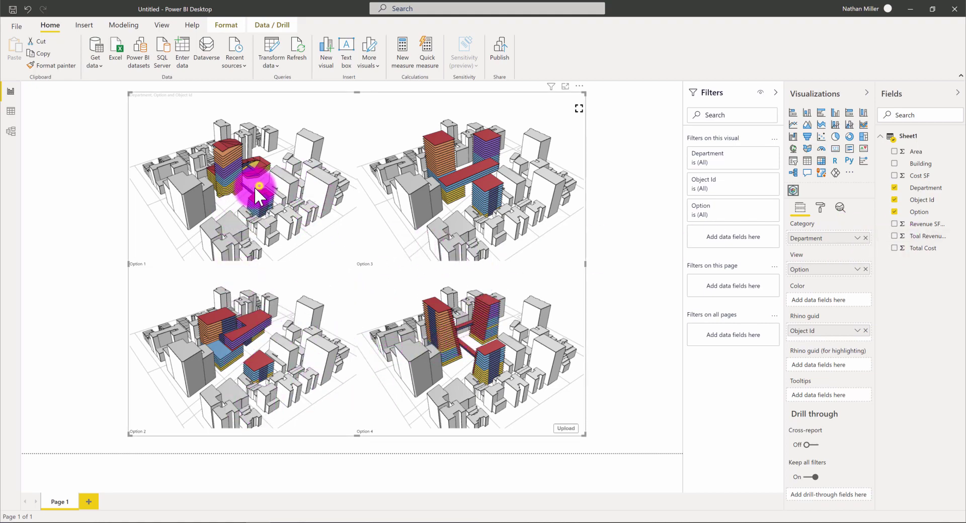
{"action": "left_click_drag", "start_coordinate": [254, 186], "coordinate": [515, 197]}
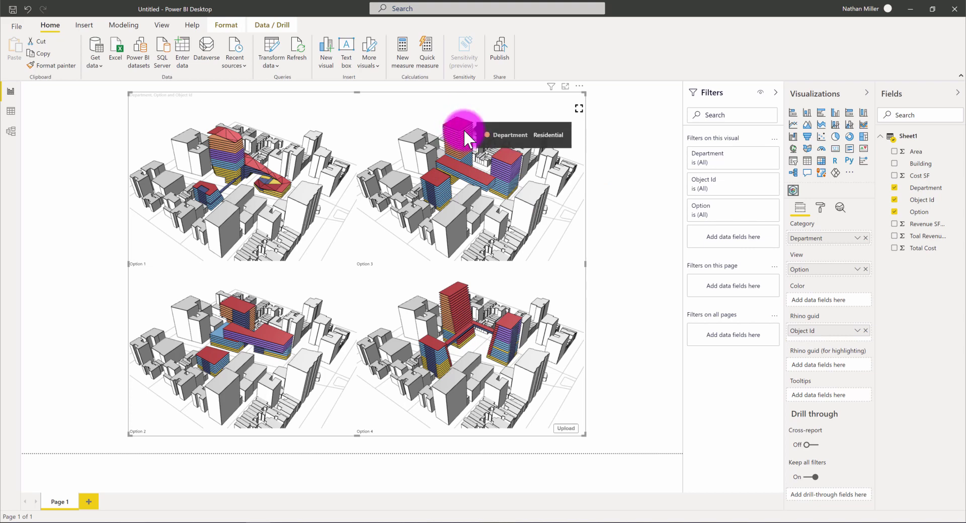
{"action": "scroll", "coordinate": [463, 128], "scroll_direction": "up", "scroll_amount": 3}
{"action": "left_click_drag", "start_coordinate": [464, 129], "coordinate": [405, 98]}
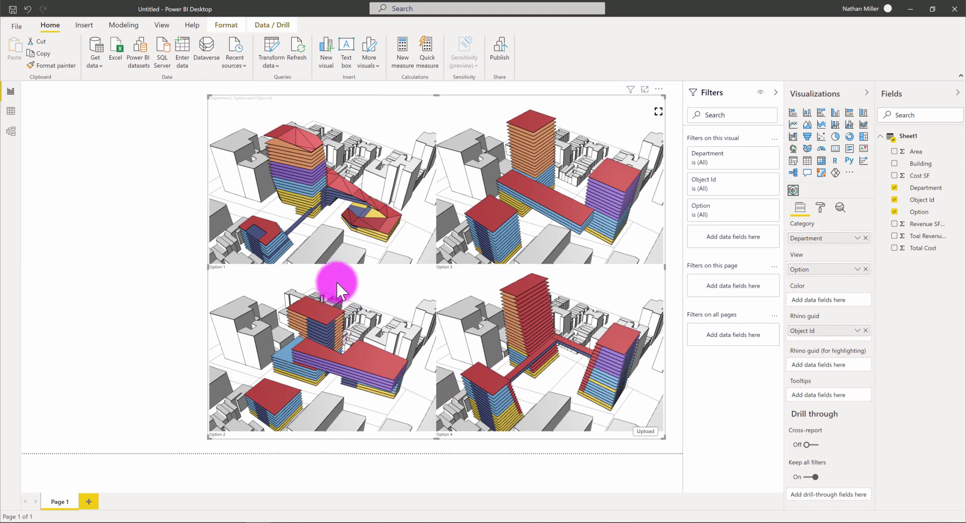
Add a slicer, shrink it beside the 3D visual, and set its field to Option
{"action": "left_click", "coordinate": [155, 266]}
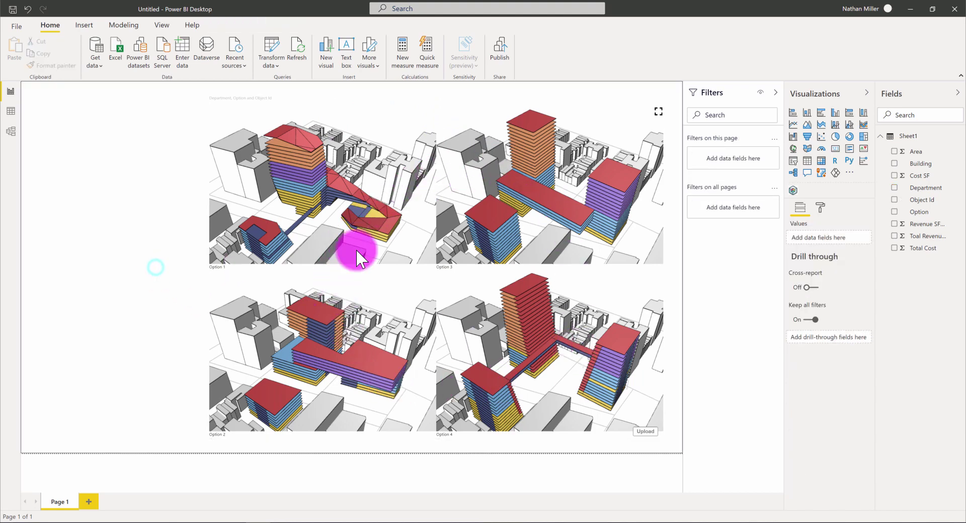
{"action": "left_click", "coordinate": [798, 162]}
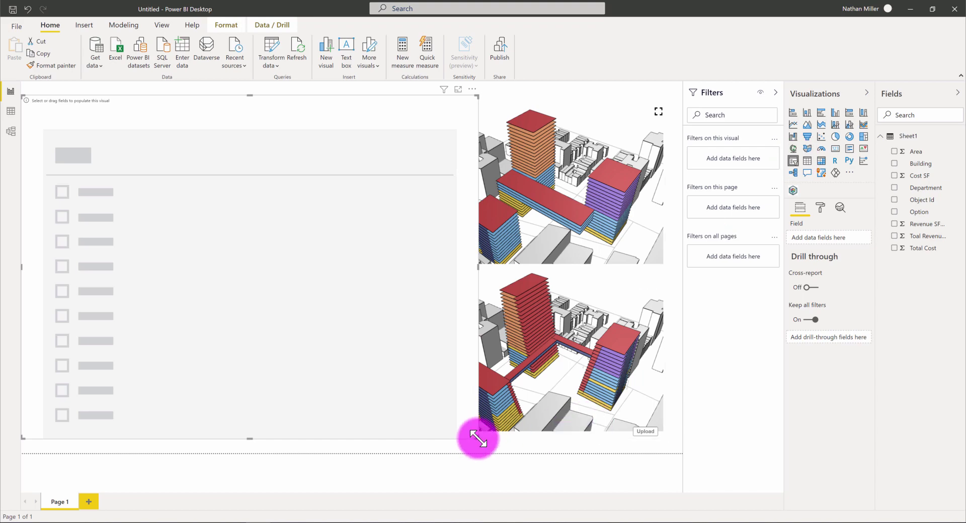
{"action": "left_click_drag", "start_coordinate": [476, 439], "coordinate": [197, 379]}
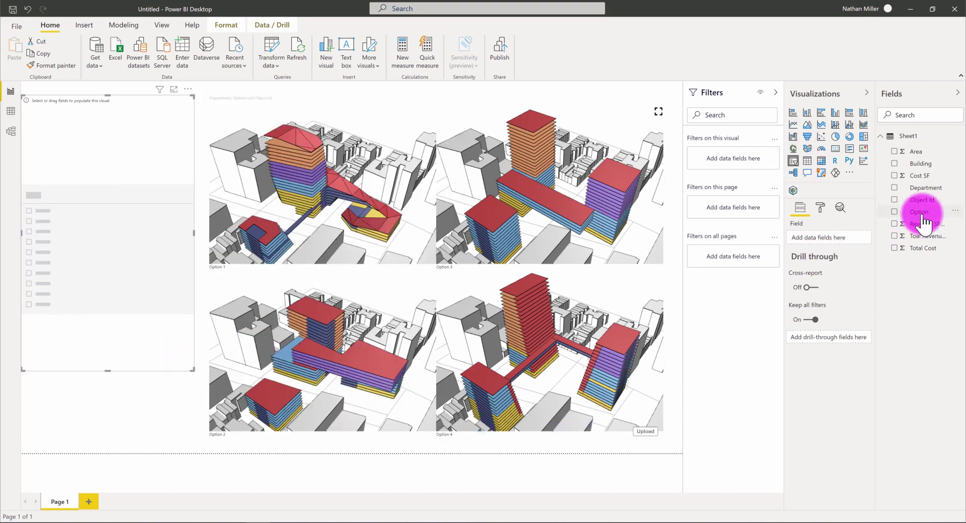
{"action": "left_click_drag", "start_coordinate": [919, 211], "coordinate": [848, 241]}
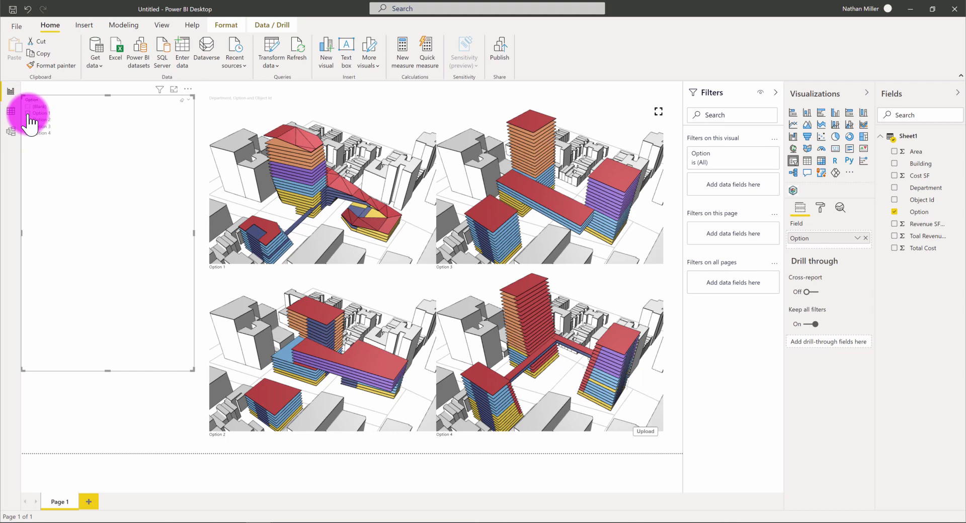
Select Option 1, Option 3 and Option 4 in the slicer and orbit the three filtered views
{"action": "left_click", "coordinate": [28, 115]}
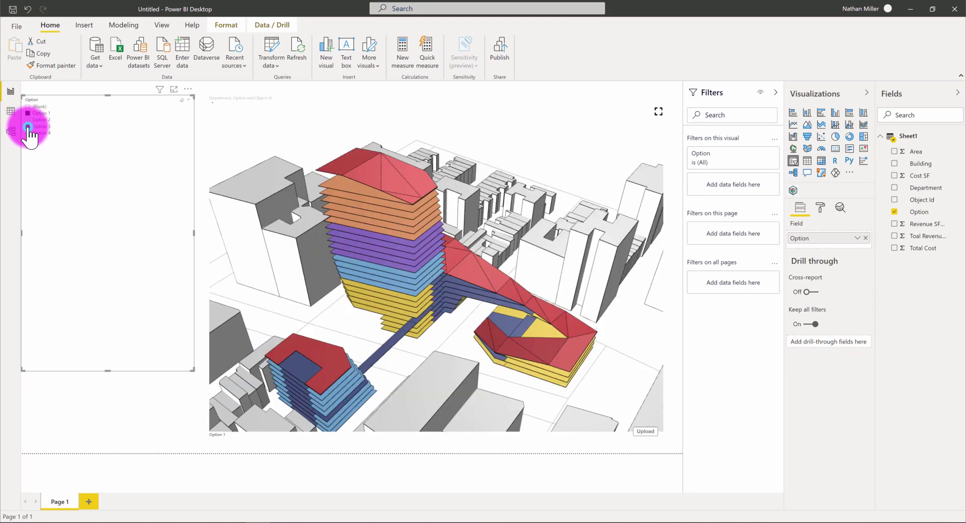
{"action": "left_click", "coordinate": [28, 126], "text": "ctrl"}
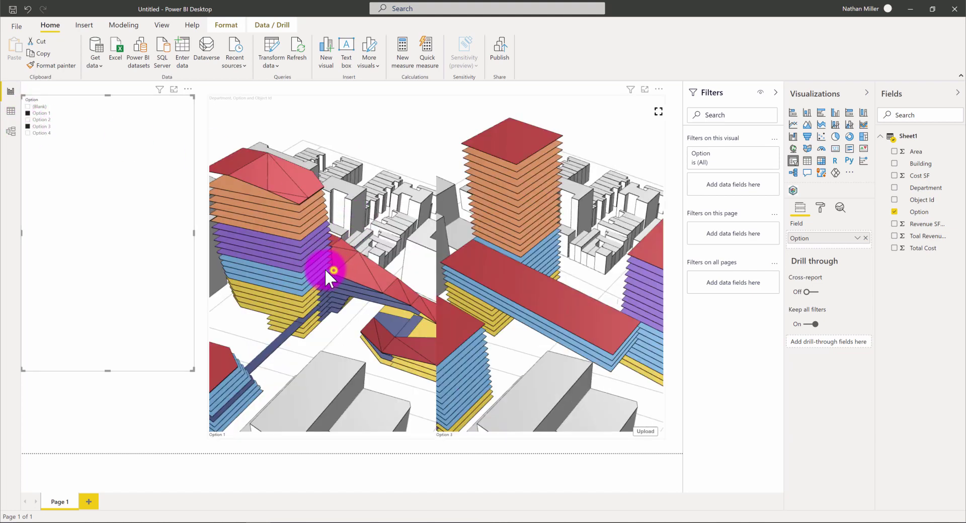
{"action": "scroll", "coordinate": [330, 271], "scroll_direction": "down", "scroll_amount": 5}
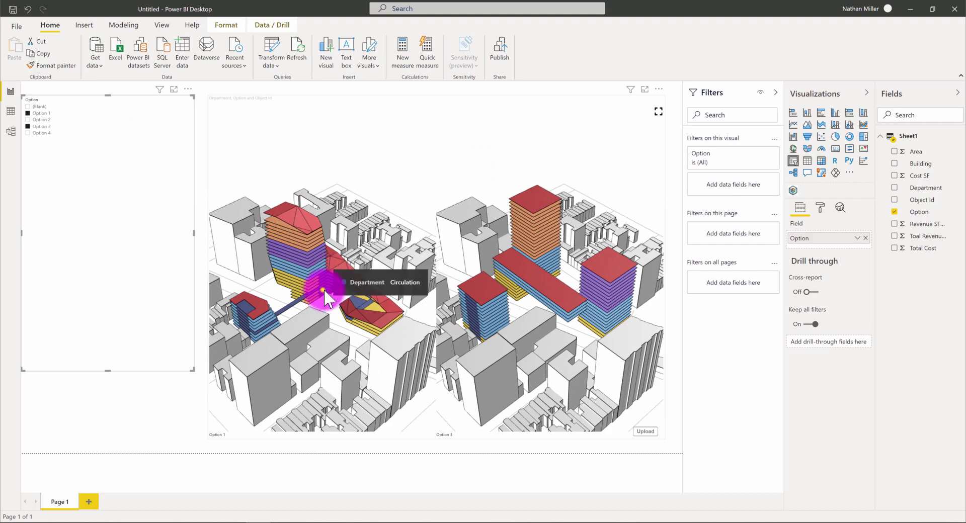
{"action": "mouse_move", "coordinate": [324, 288]}
{"action": "left_mouse_down"}
{"action": "mouse_move", "coordinate": [336, 286]}
{"action": "mouse_move", "coordinate": [316, 289]}
{"action": "mouse_move", "coordinate": [331, 291]}
{"action": "left_mouse_up"}
{"action": "scroll", "coordinate": [331, 291], "scroll_direction": "up", "scroll_amount": 3}
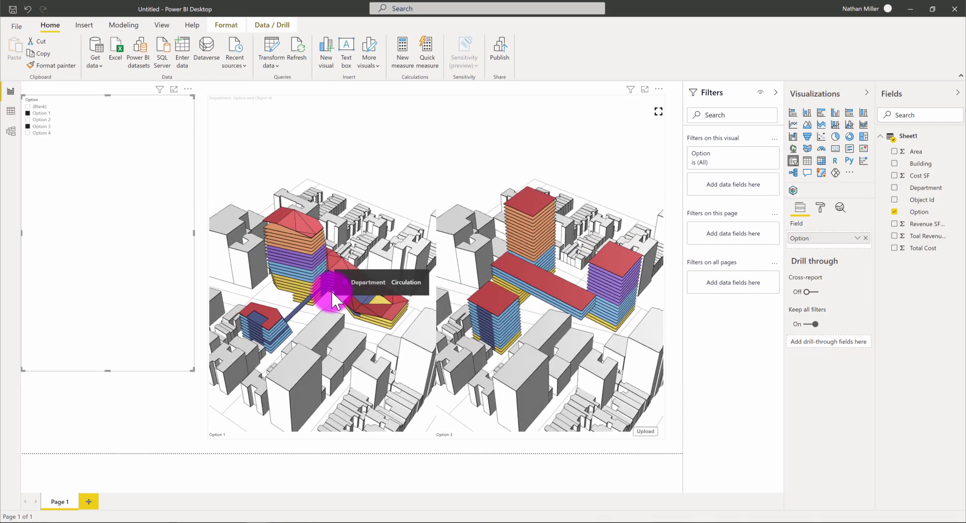
{"action": "left_click", "coordinate": [28, 132]}
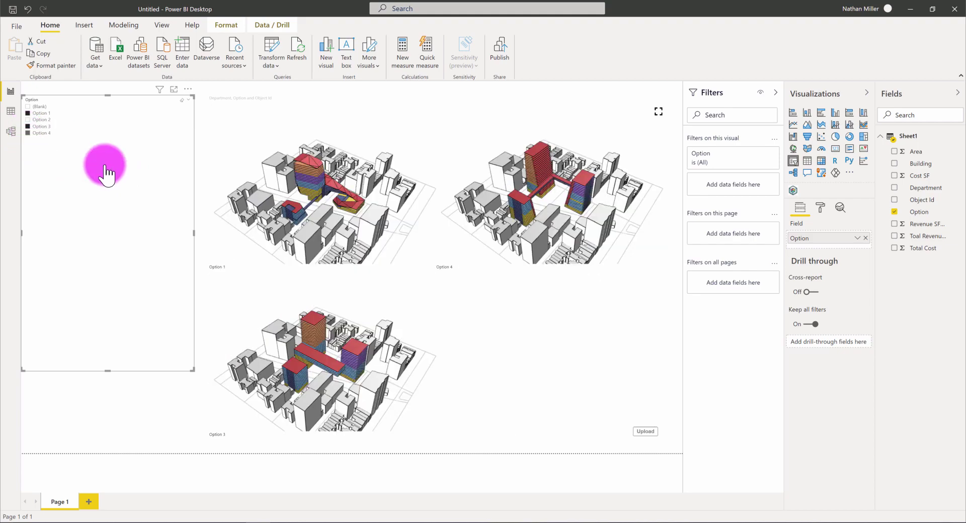
{"action": "mouse_move", "coordinate": [338, 207]}
{"action": "left_mouse_down"}
{"action": "mouse_move", "coordinate": [348, 207]}
{"action": "mouse_move", "coordinate": [330, 208]}
{"action": "left_mouse_up"}
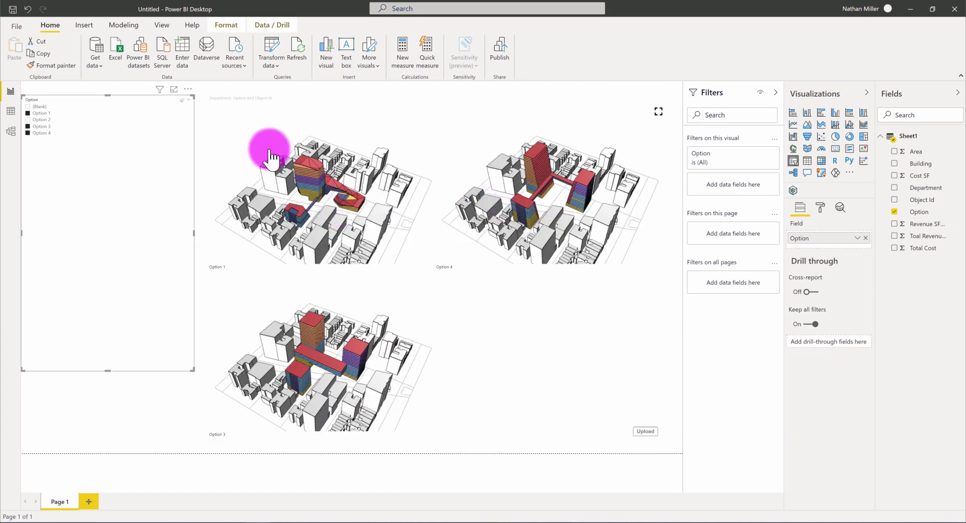
{"action": "left_click", "coordinate": [330, 103]}
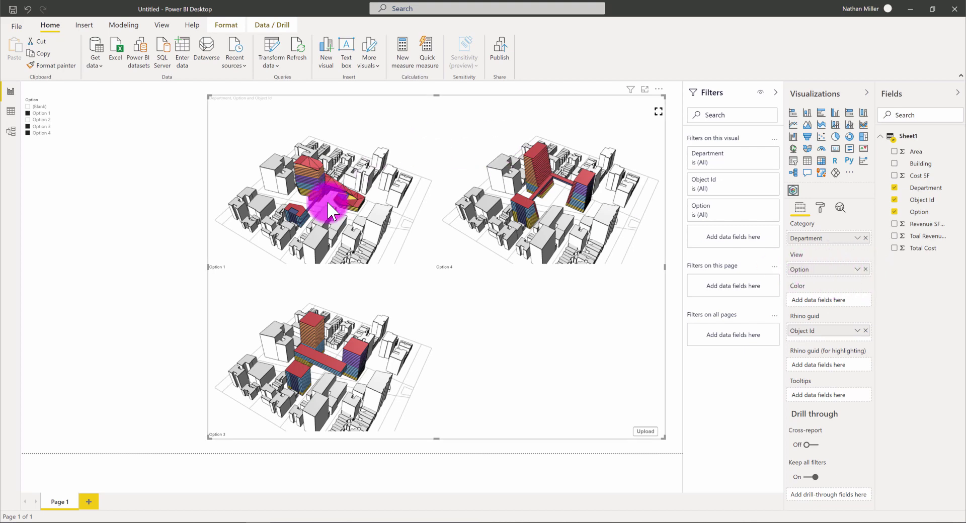
Filter the Option slicer to Option 1 only and zoom in so its model fills the 3D visual
{"action": "left_click_drag", "start_coordinate": [327, 201], "coordinate": [328, 206]}
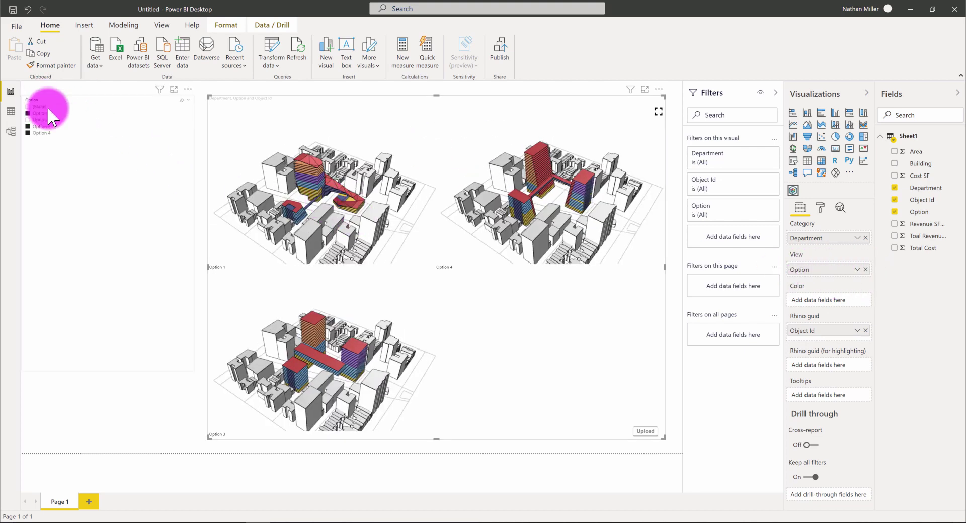
{"action": "left_click", "coordinate": [29, 132]}
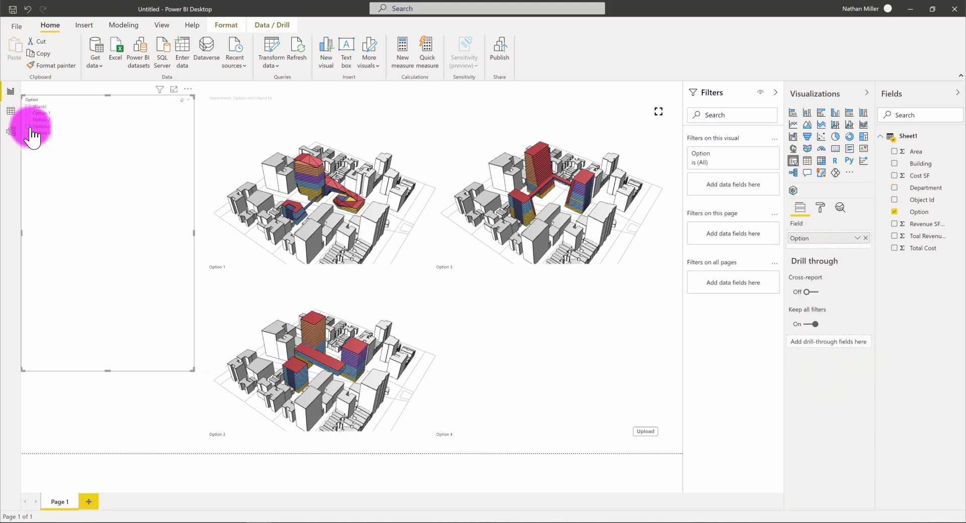
{"action": "left_click", "coordinate": [28, 113]}
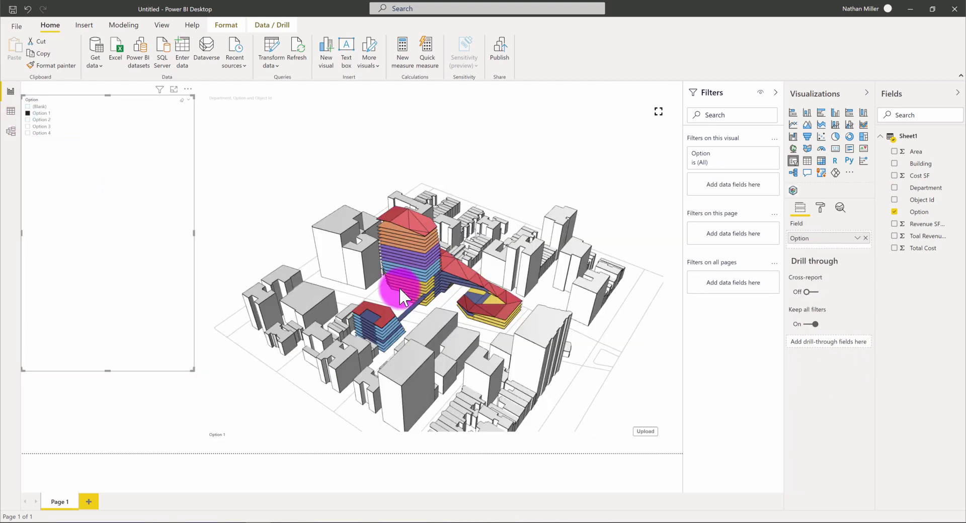
{"action": "scroll", "coordinate": [416, 285], "scroll_direction": "up", "scroll_amount": 3}
{"action": "scroll", "coordinate": [416, 285], "scroll_direction": "up", "scroll_amount": 2}
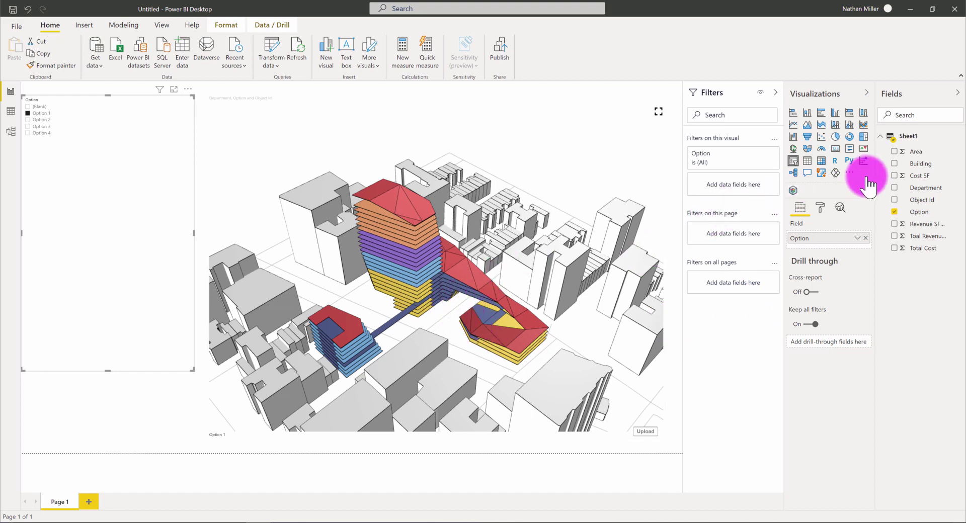
{"action": "left_click", "coordinate": [545, 100]}
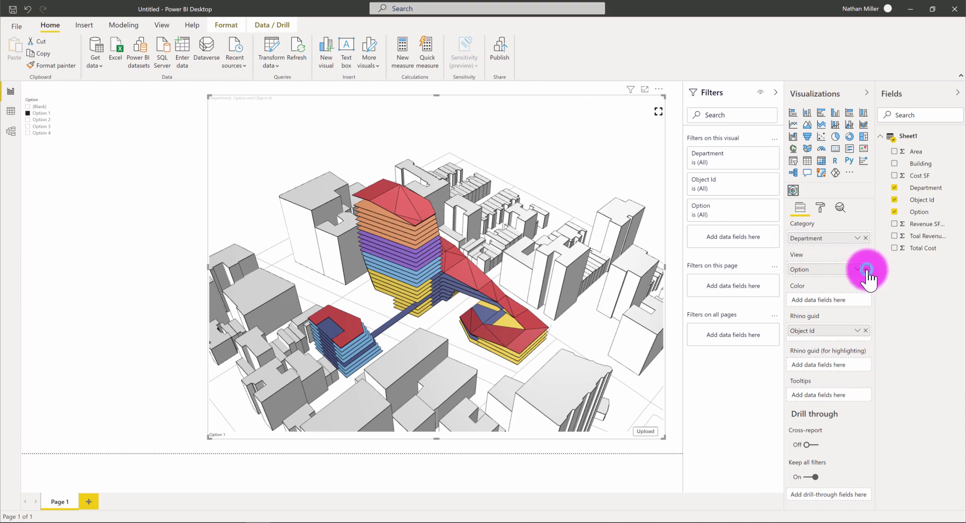
Replace the Option split with Department, showing six department views of the model
{"action": "left_click", "coordinate": [866, 270]}
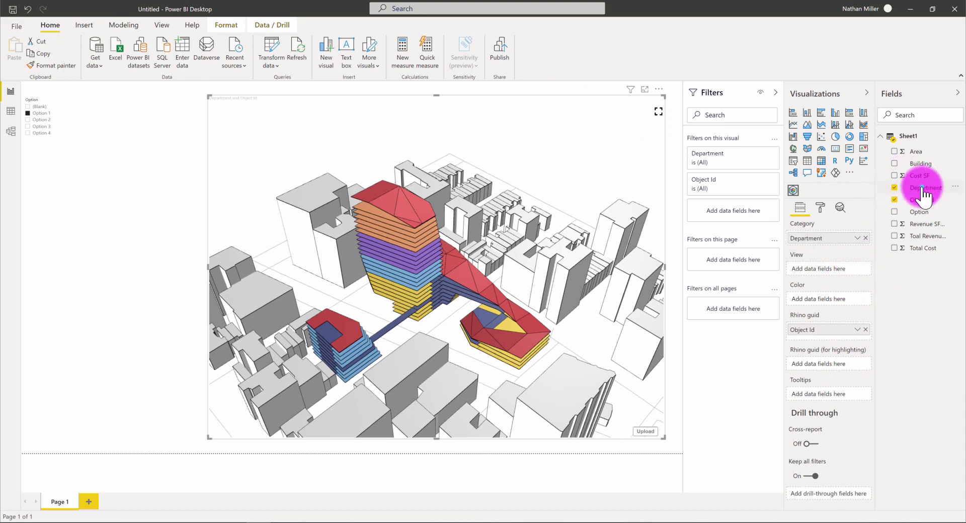
{"action": "left_click_drag", "start_coordinate": [921, 189], "coordinate": [840, 268]}
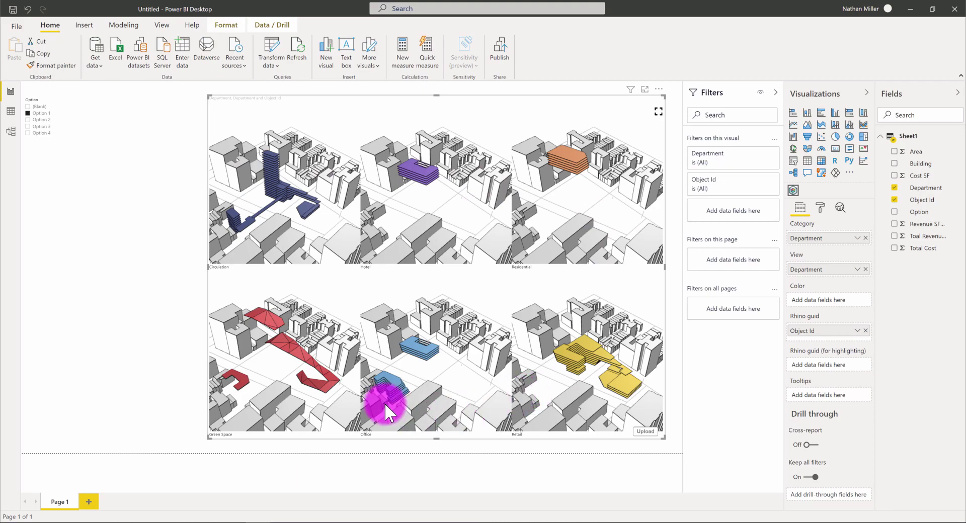
{"action": "left_click_drag", "start_coordinate": [271, 219], "coordinate": [299, 193]}
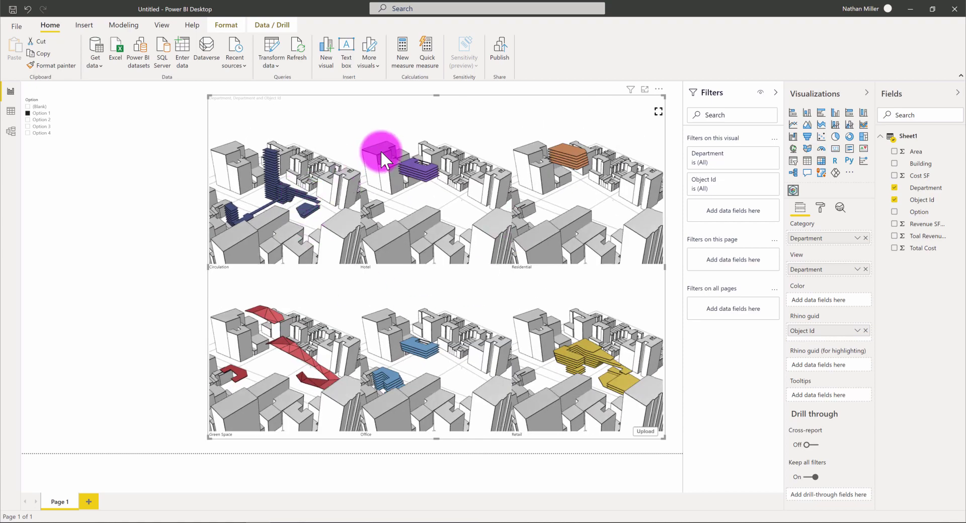
Zoom the six department views, reset the zoom, then remove the Department split
{"action": "scroll", "coordinate": [297, 219], "scroll_direction": "down", "scroll_amount": 3}
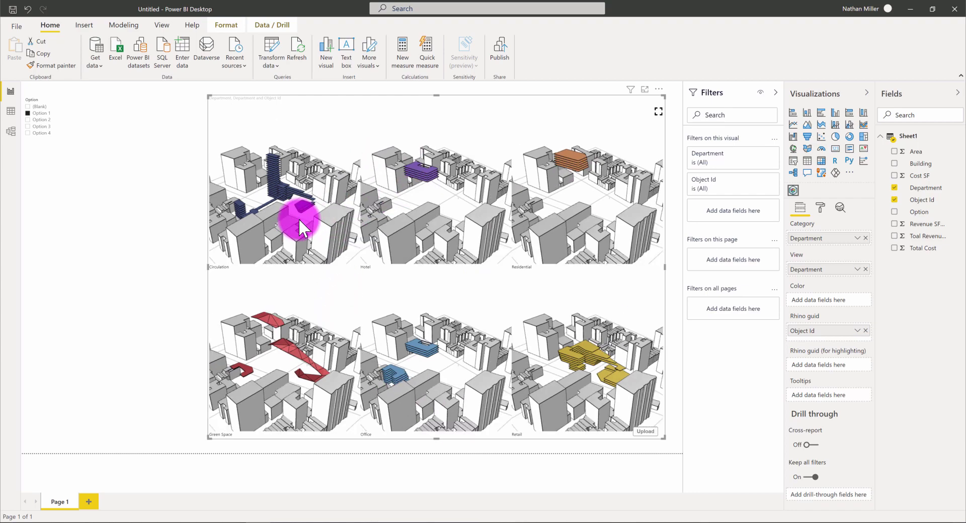
{"action": "scroll", "coordinate": [300, 198], "scroll_direction": "down", "scroll_amount": 2}
{"action": "scroll", "coordinate": [301, 198], "scroll_direction": "down", "scroll_amount": 3}
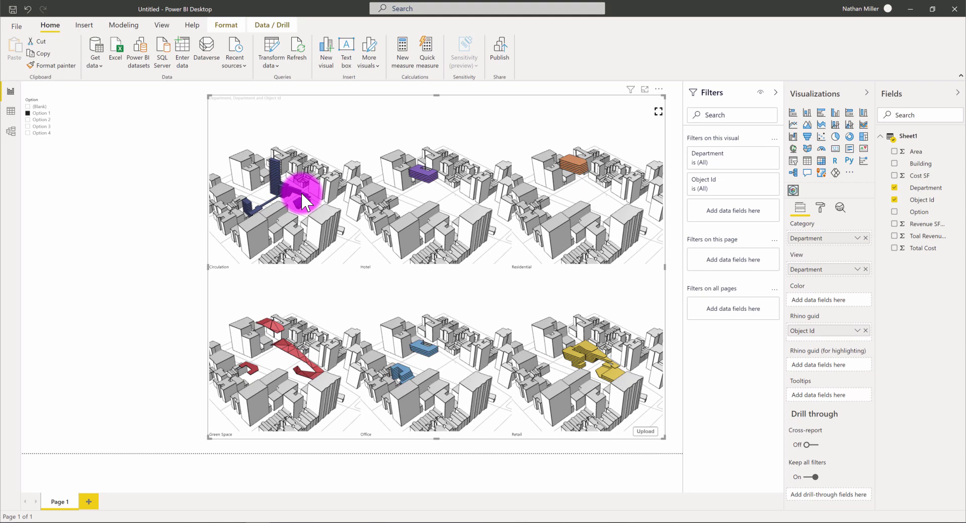
{"action": "double_click", "coordinate": [443, 185]}
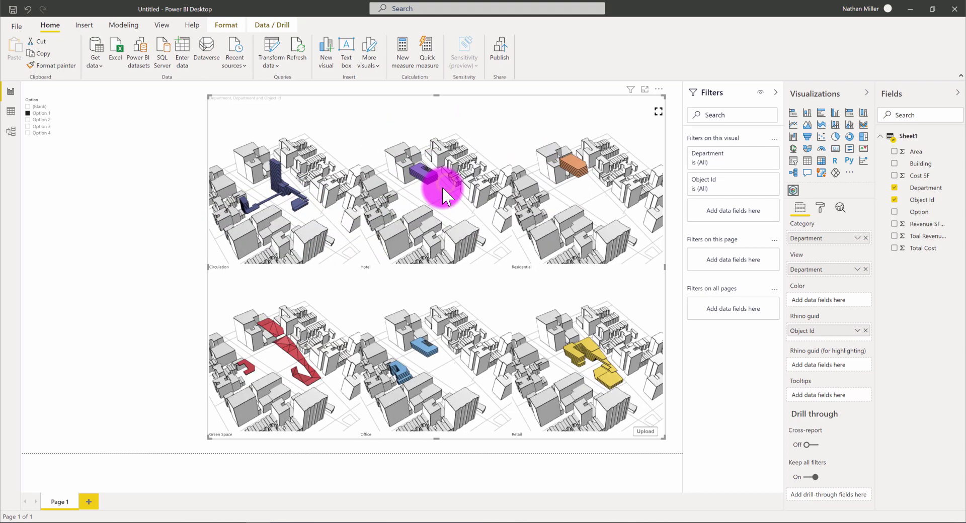
{"action": "left_click", "coordinate": [866, 270]}
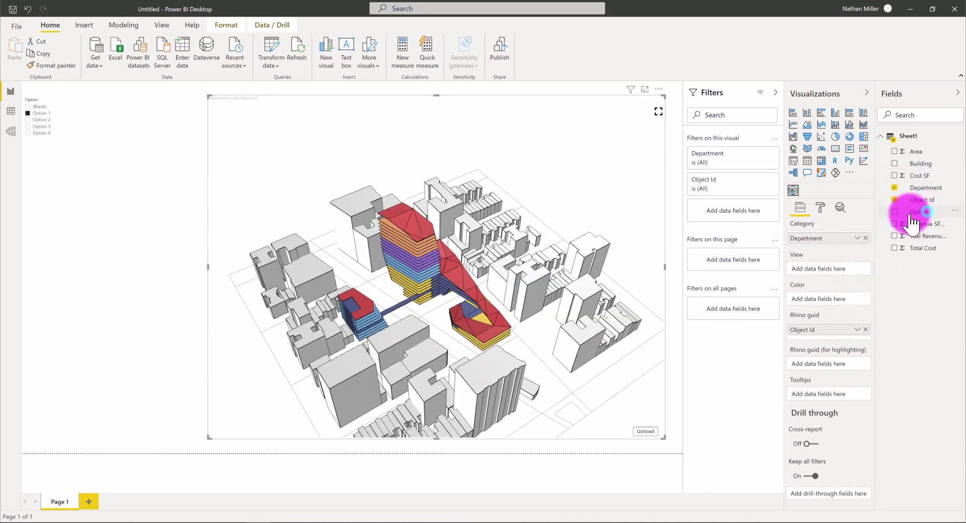
Split views by Option again and add Option 4 beside Option 1 in the slicer
{"action": "left_click_drag", "start_coordinate": [911, 215], "coordinate": [852, 264]}
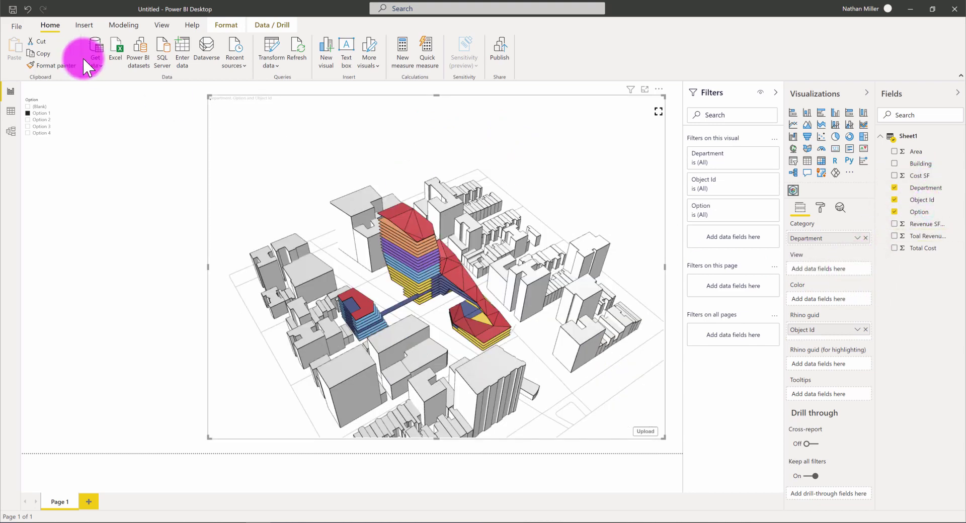
{"action": "left_click", "coordinate": [28, 133]}
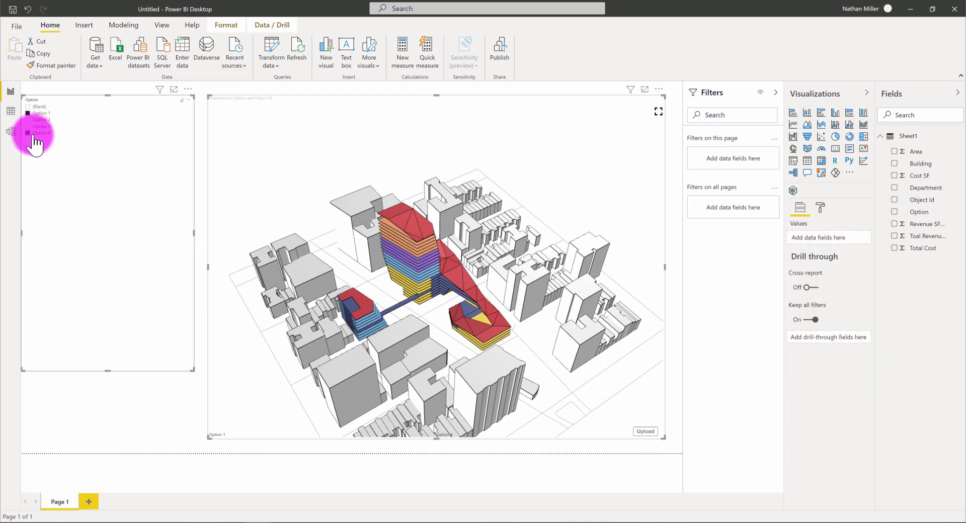
{"action": "left_click_drag", "start_coordinate": [328, 247], "coordinate": [327, 331]}
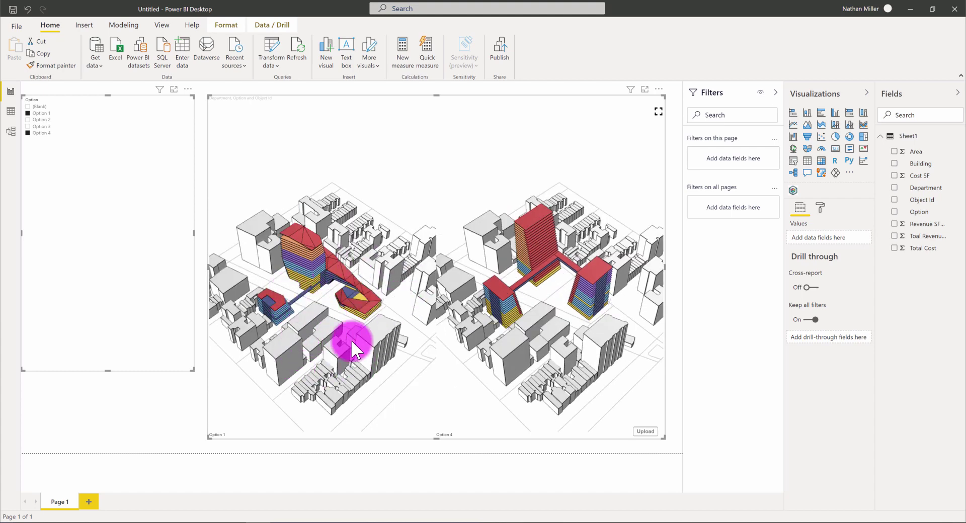